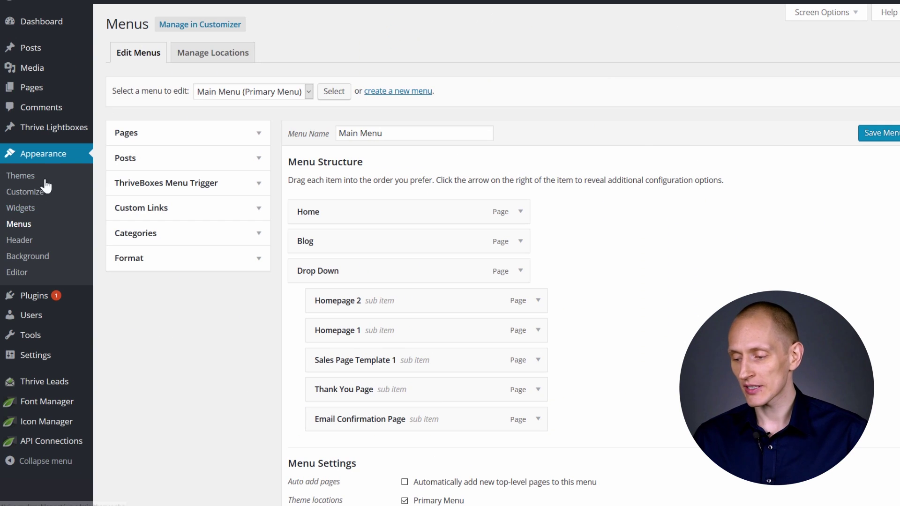
Expand the ThriveBoxes Menu Trigger list and select ThriveBox Example under Most Recent
{"action": "left_click", "coordinate": [183, 184]}
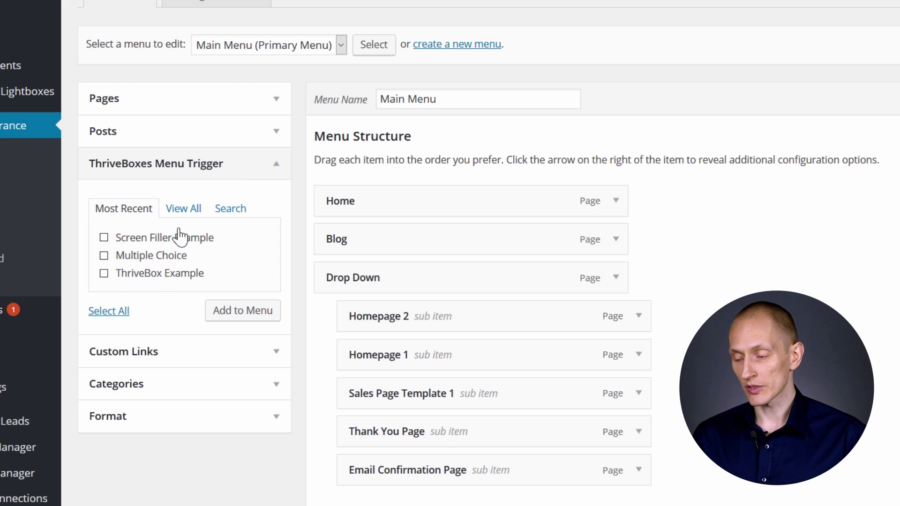
{"action": "scroll", "coordinate": [167, 128], "scroll_direction": "up", "scroll_amount": 1}
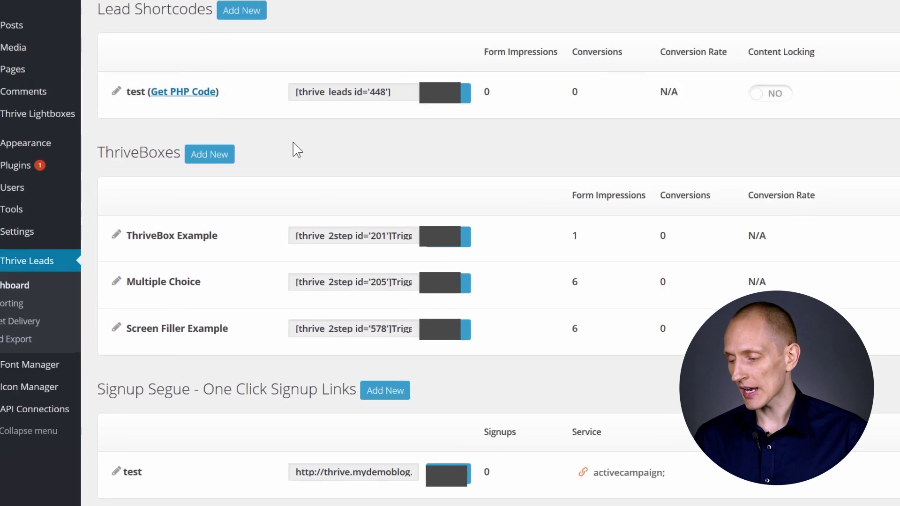
{"action": "scroll", "coordinate": [283, 153], "scroll_direction": "up", "scroll_amount": 2}
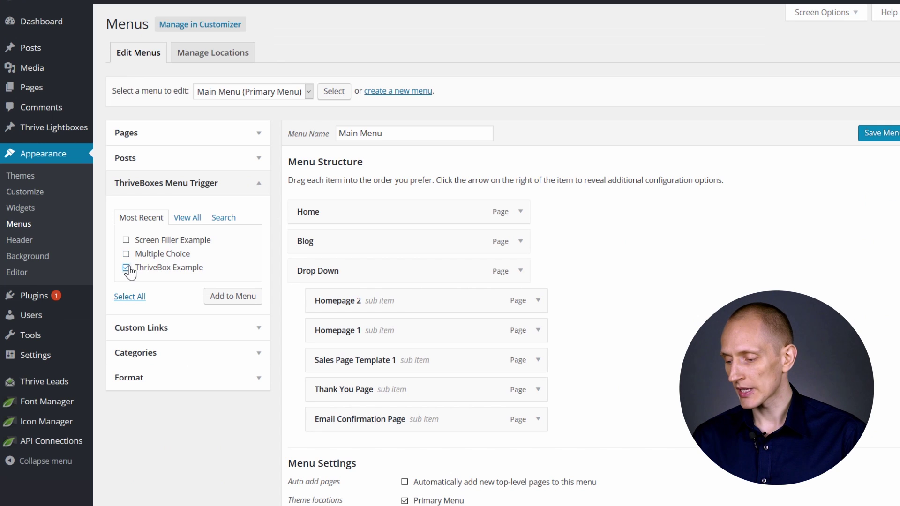
Add ThriveBox Example to Main Menu, keep it as the last item, and save
{"action": "left_click", "coordinate": [215, 299]}
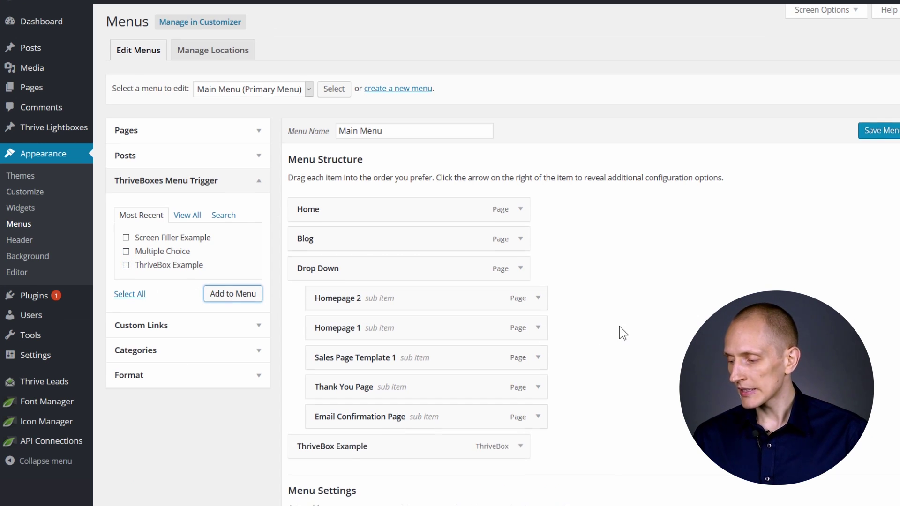
{"action": "scroll", "coordinate": [605, 351], "scroll_direction": "down", "scroll_amount": 3}
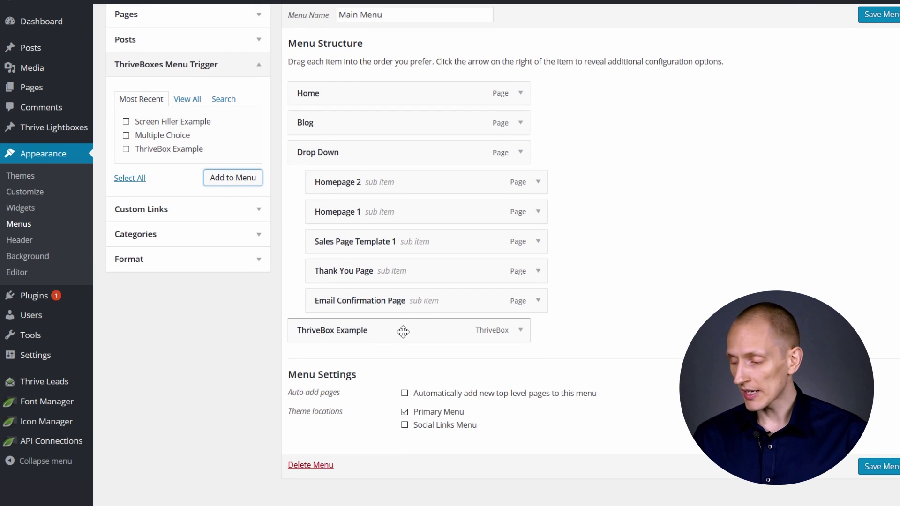
{"action": "left_click_drag", "start_coordinate": [396, 330], "coordinate": [397, 350]}
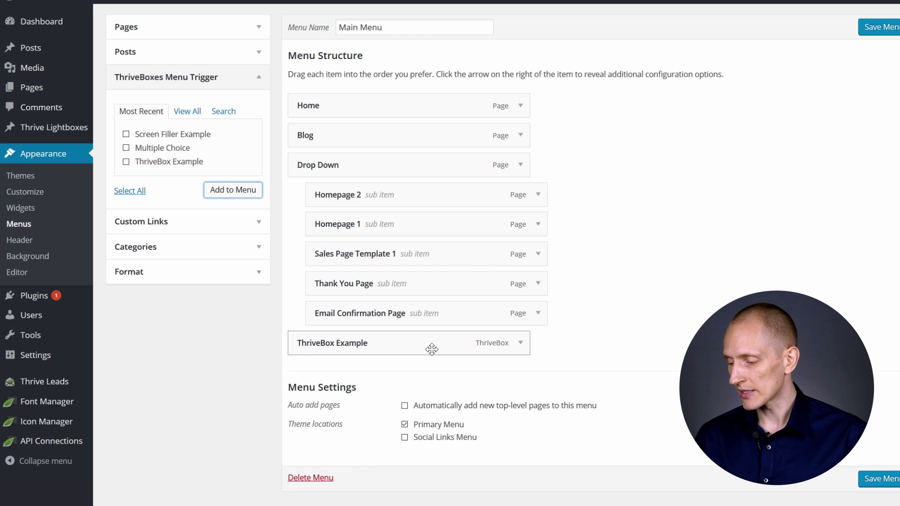
{"action": "left_click", "coordinate": [889, 30]}
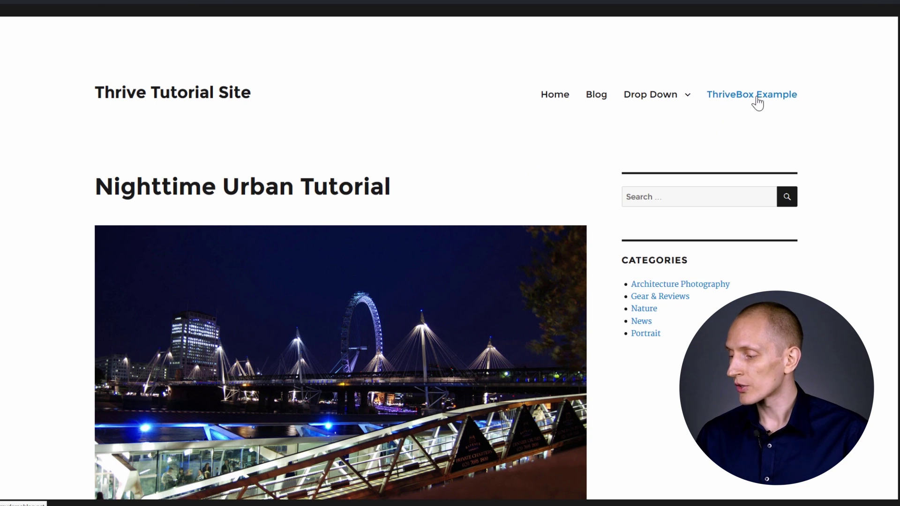
Open the ebook signup lightbox from the ThriveBox Example header item, then close it
{"action": "left_click", "coordinate": [778, 101]}
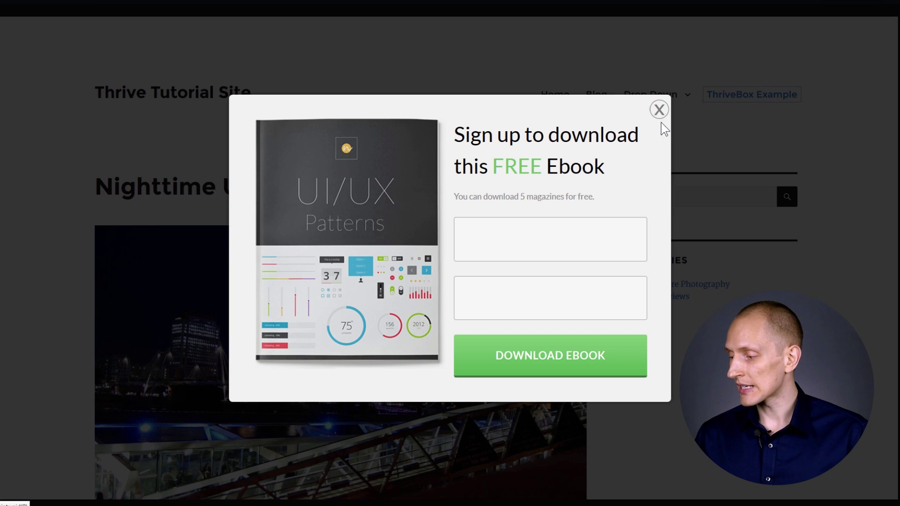
{"action": "left_click", "coordinate": [659, 109]}
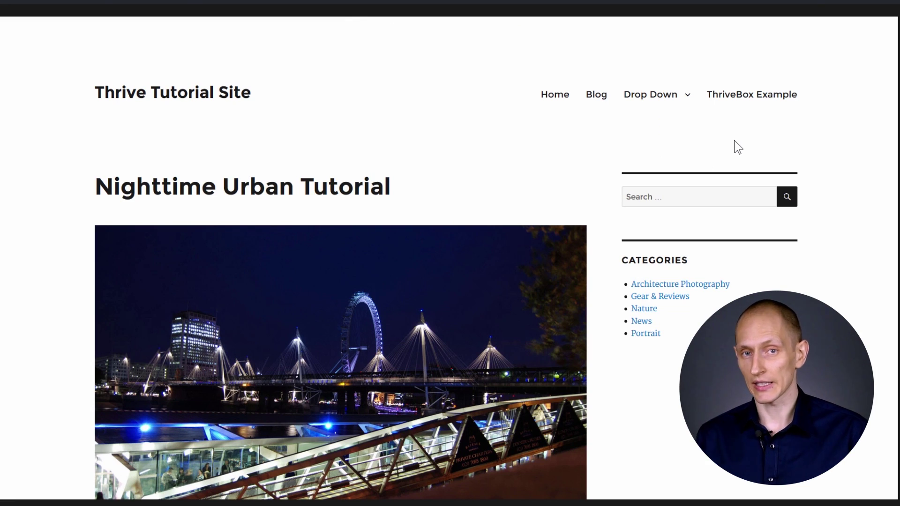
{"action": "scroll", "coordinate": [645, 159], "scroll_direction": "down", "scroll_amount": 5}
{"action": "scroll", "coordinate": [646, 160], "scroll_direction": "down", "scroll_amount": 3}
{"action": "scroll", "coordinate": [646, 159], "scroll_direction": "up", "scroll_amount": 2}
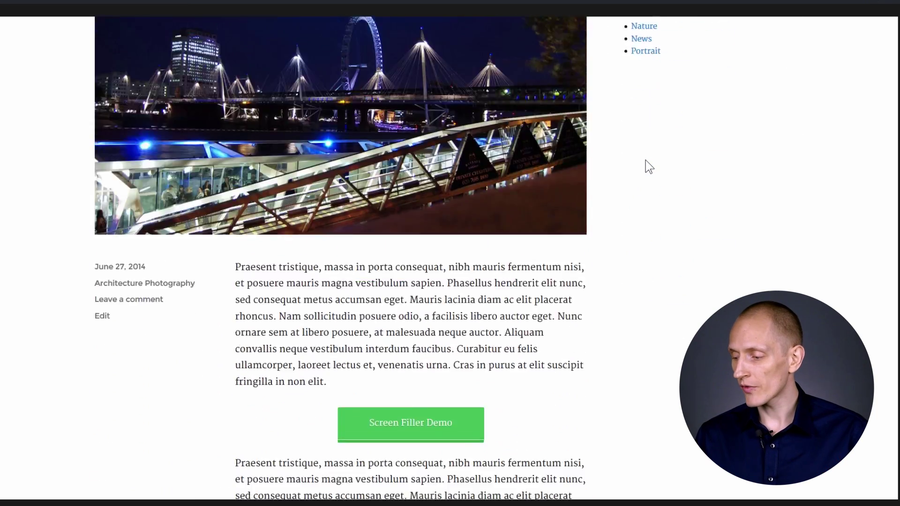
{"action": "scroll", "coordinate": [646, 160], "scroll_direction": "up", "scroll_amount": 5}
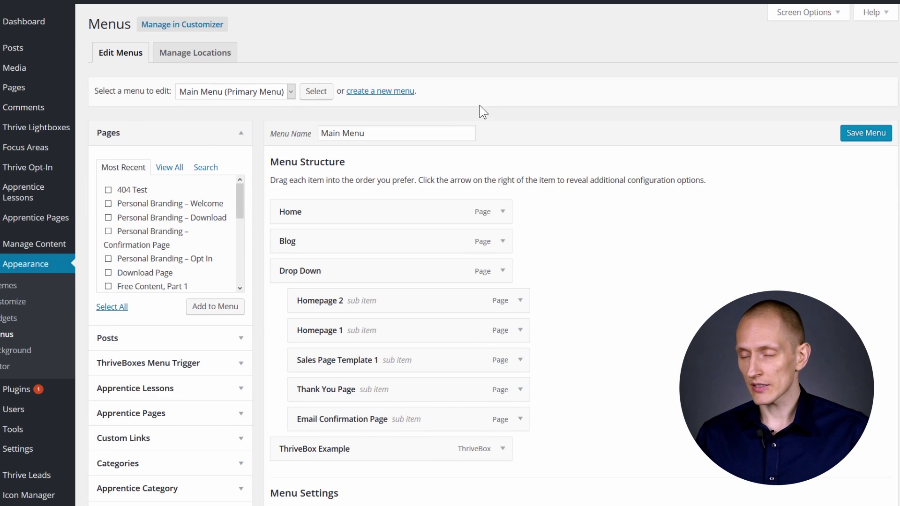
{"action": "scroll", "coordinate": [491, 106], "scroll_direction": "down", "scroll_amount": 2}
{"action": "scroll", "coordinate": [491, 106], "scroll_direction": "down", "scroll_amount": 3}
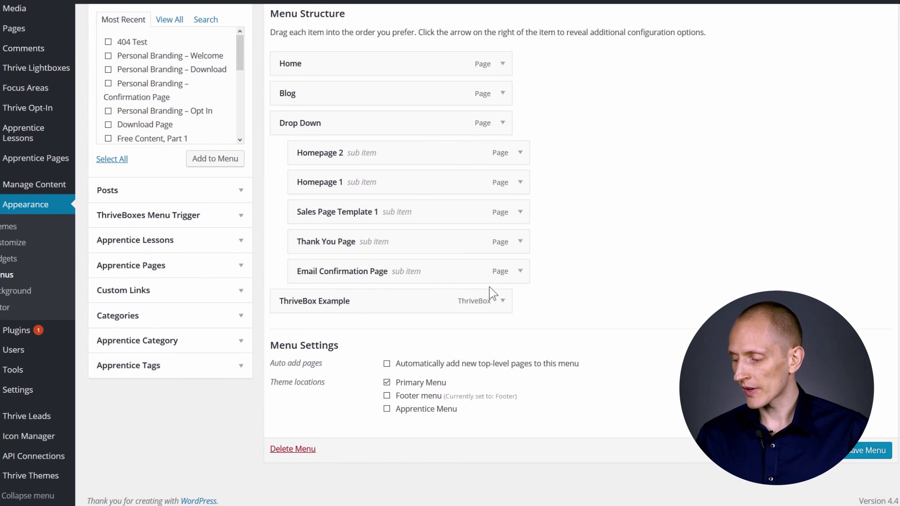
Turn on Highlight Menu Item for ThriveBox Example, save Main Menu, and view the live site
{"action": "left_click", "coordinate": [502, 300]}
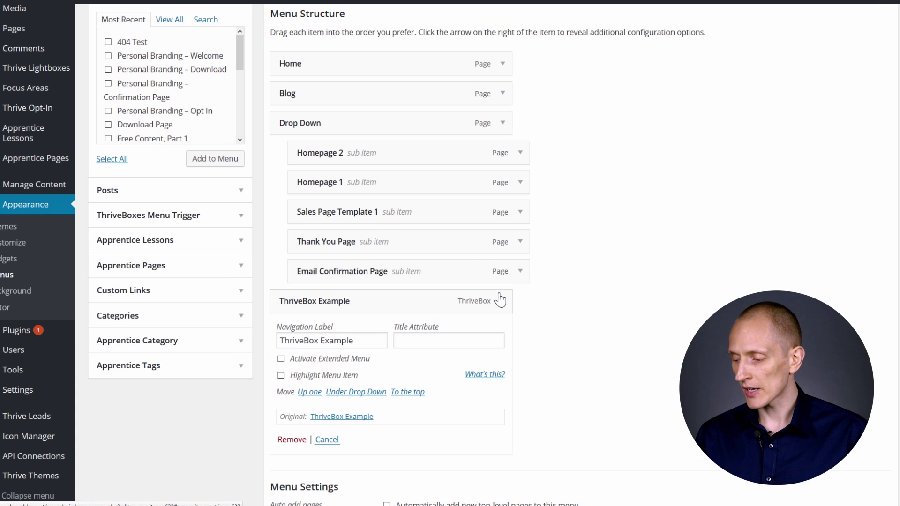
{"action": "left_click", "coordinate": [282, 375]}
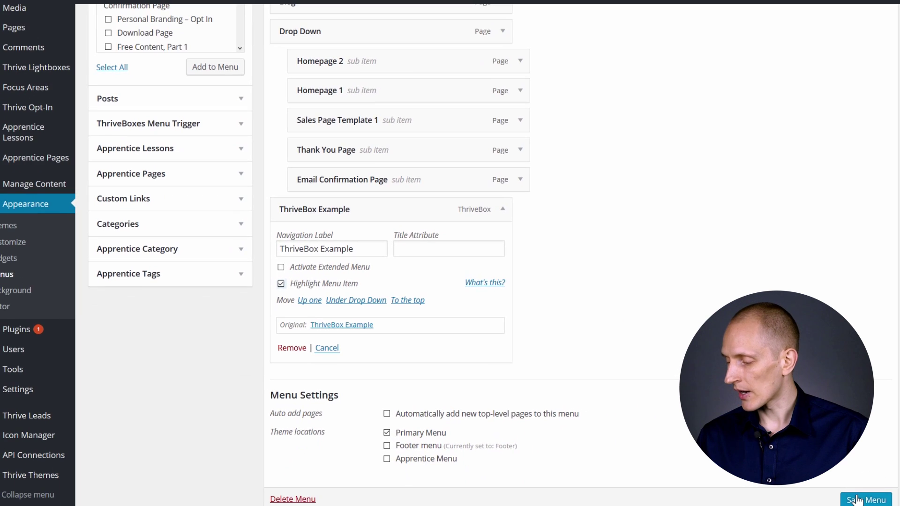
{"action": "left_click", "coordinate": [859, 500]}
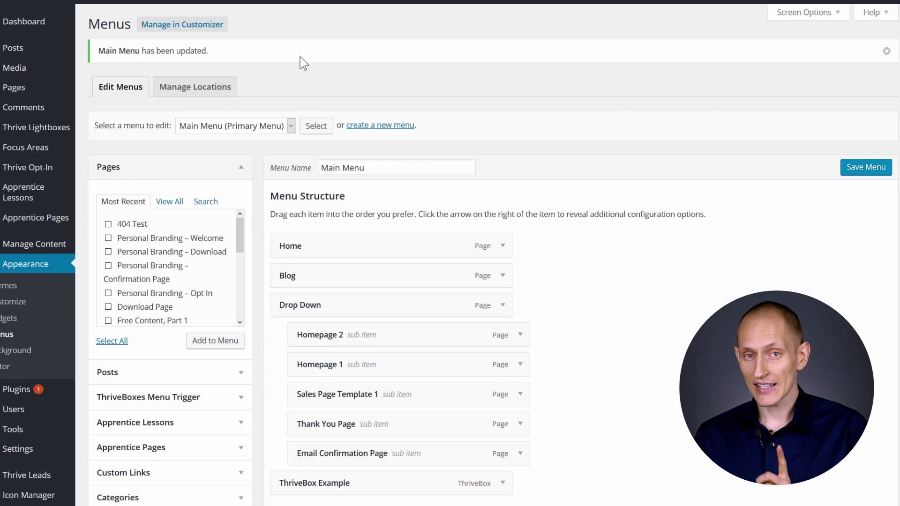
{"action": "key", "text": "ctrl+Tab"}
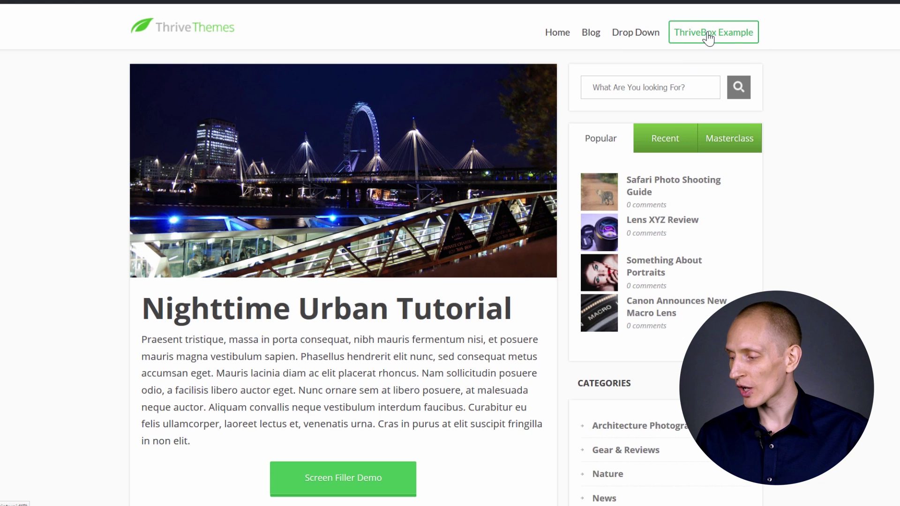
Open the ebook signup lightbox from the green ThriveBox Example button, then close it
{"action": "left_click", "coordinate": [709, 35]}
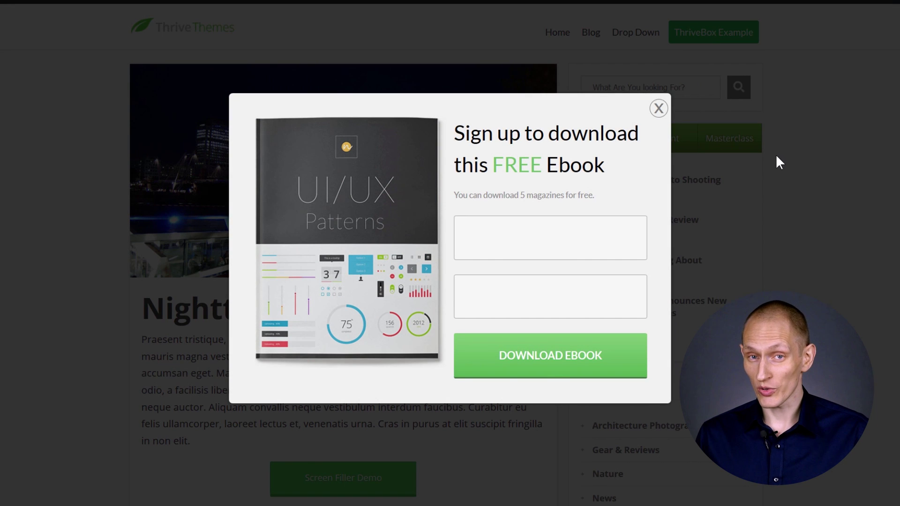
{"action": "left_click", "coordinate": [659, 108]}
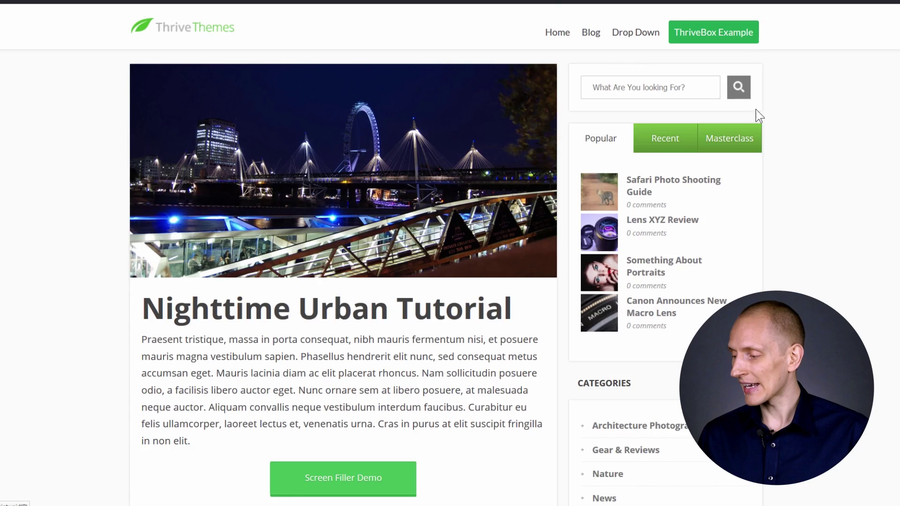